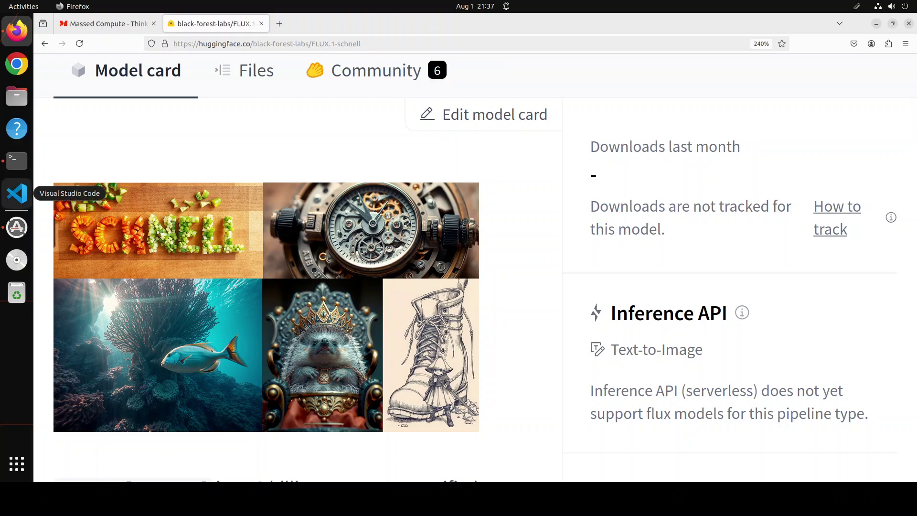
# Switch Firefox to the Massed Compute homepage tab
pyautogui.click(113, 30)
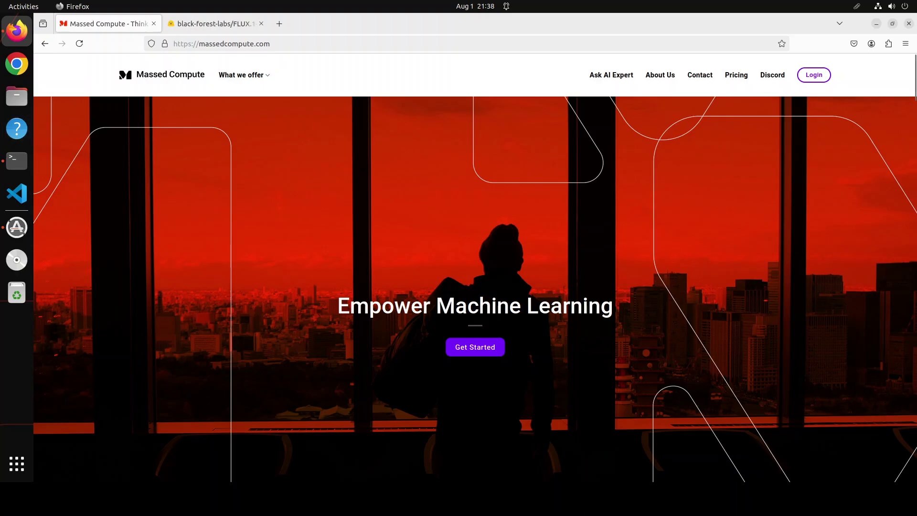
# Check the GPU status in Terminal with nvidia-smi
pyautogui.click(17, 161)
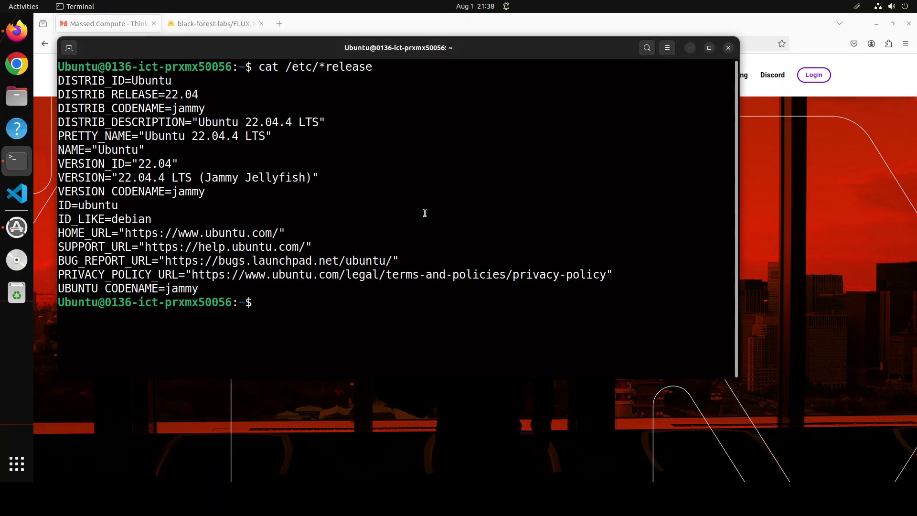
pyautogui.write('nvidia-smi')
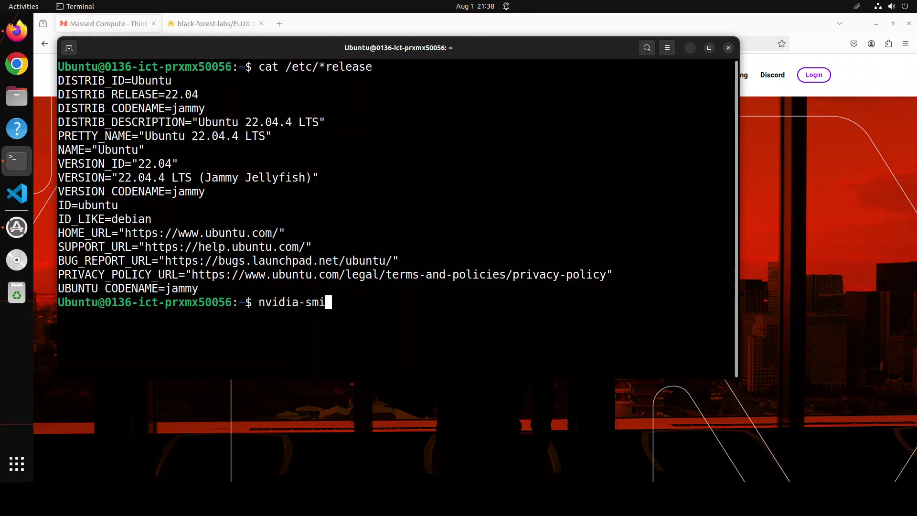
pyautogui.press('Return')
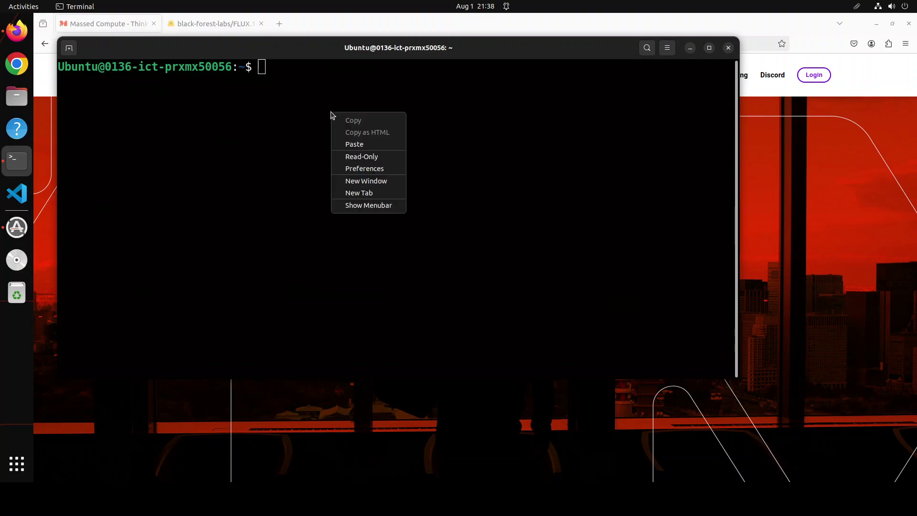
# Create and activate the Python 3.10 conda environment 'fal', then pip install the torch packages
pyautogui.click(354, 143)
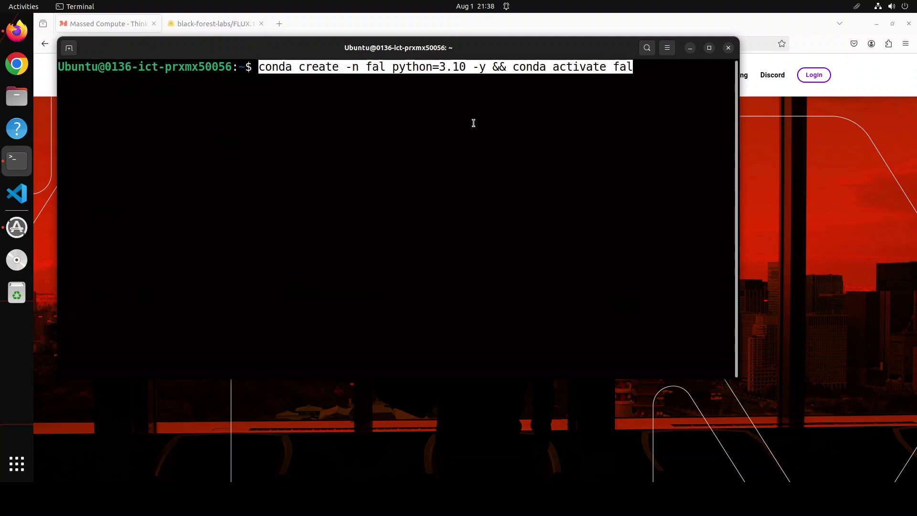
pyautogui.press('Return')
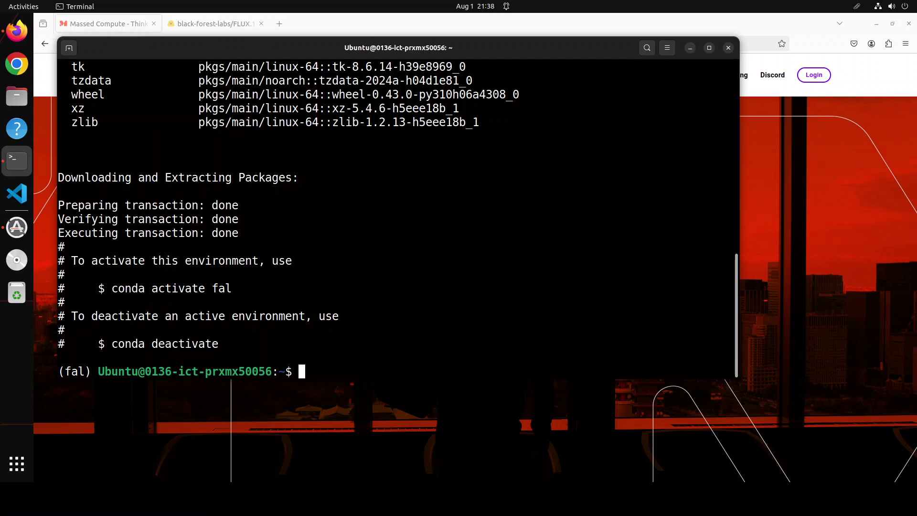
pyautogui.rightClick(355, 190)
pyautogui.click(381, 219)
pyautogui.press('Return')
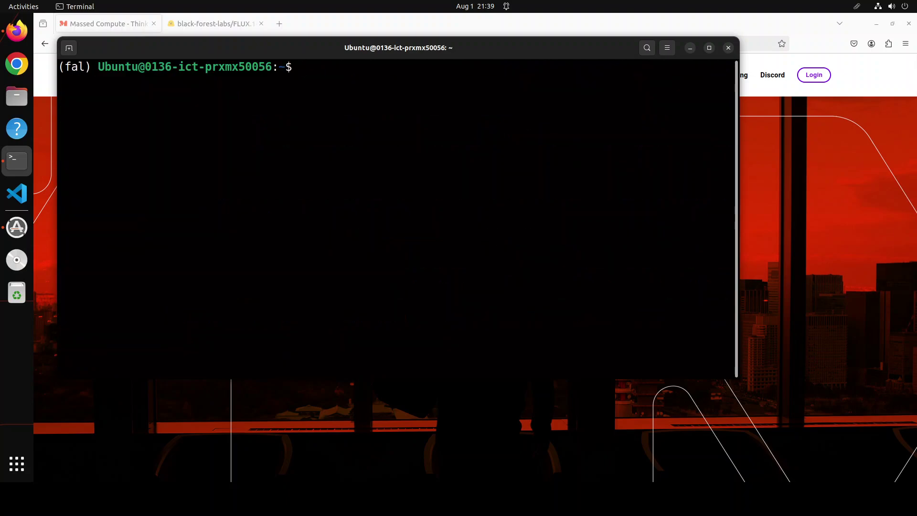
# Clone the black-forest-labs flux repository and cd into it
pyautogui.rightClick(344, 153)
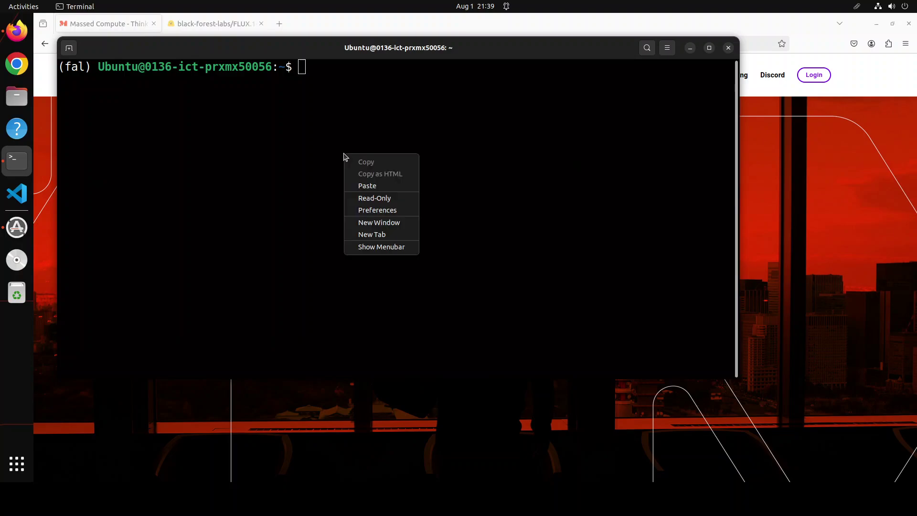
pyautogui.click(371, 185)
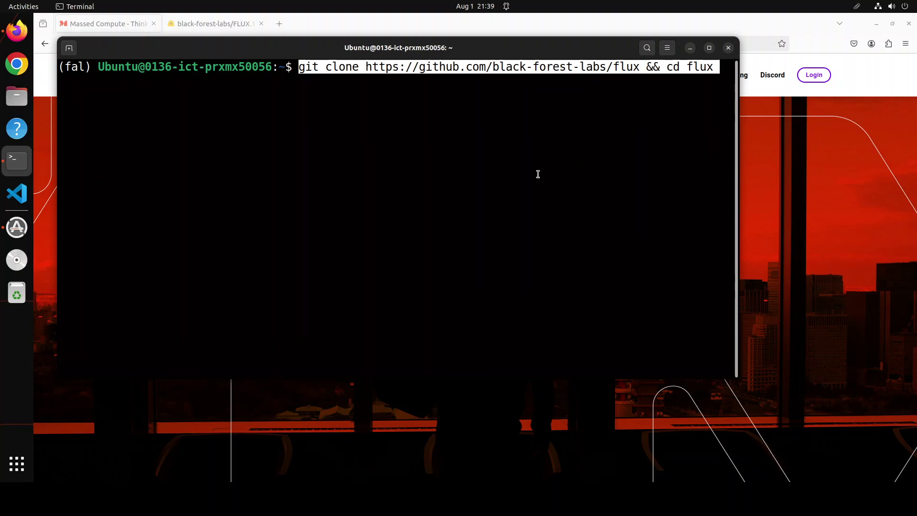
pyautogui.press('Return')
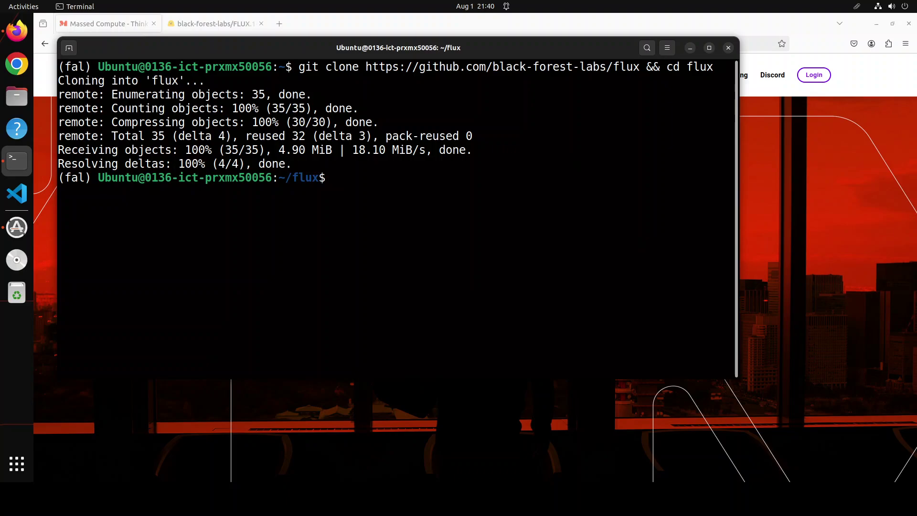
# Install flux in editable mode with all extras using pip install -e '.[all]'
pyautogui.rightClick(390, 184)
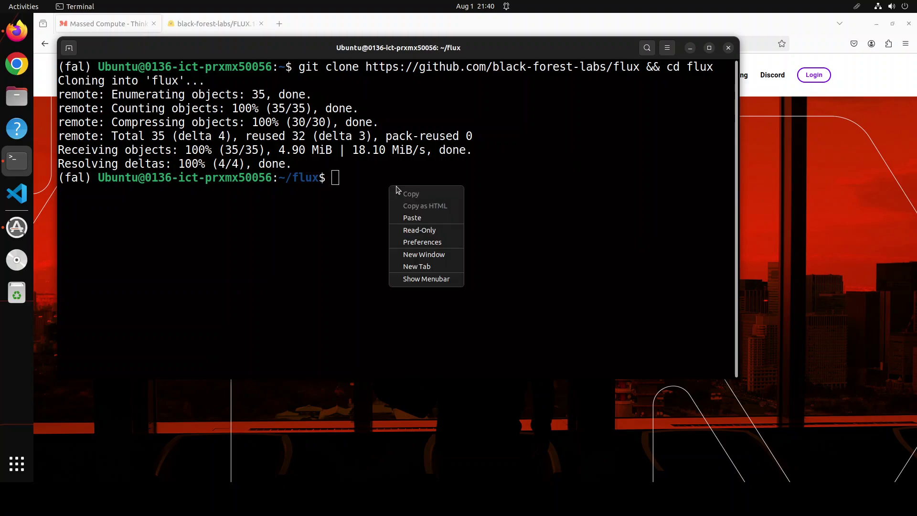
pyautogui.press('Return')
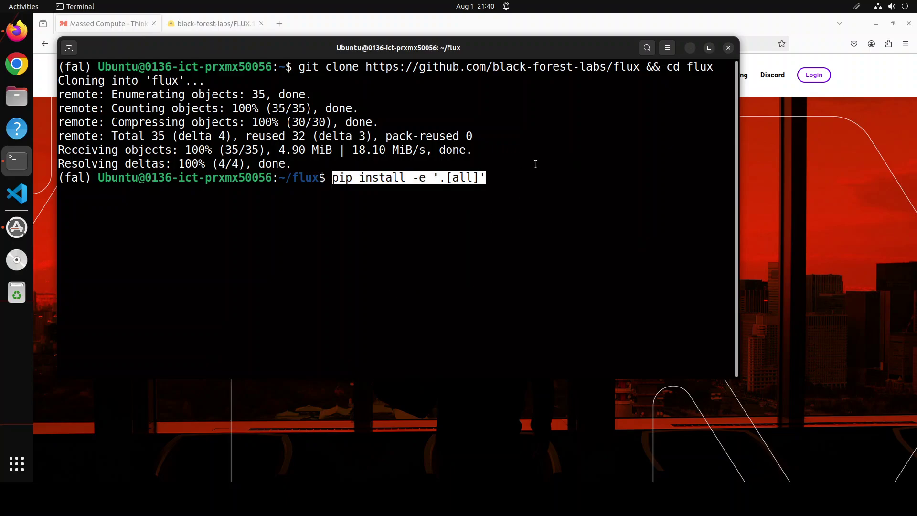
pyautogui.press('Return')
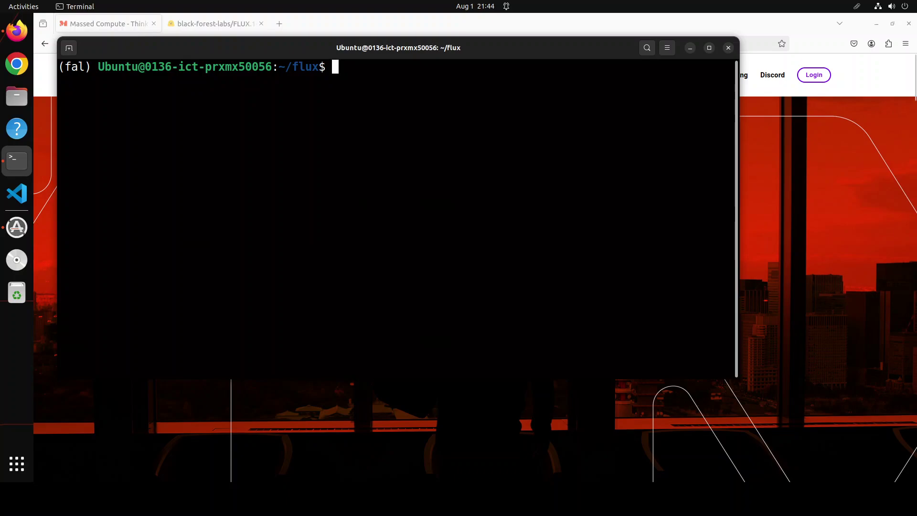
# Run 'streamlit run demo_st.py' and leave the email prompt blank to open localhost:8501
pyautogui.rightClick(334, 118)
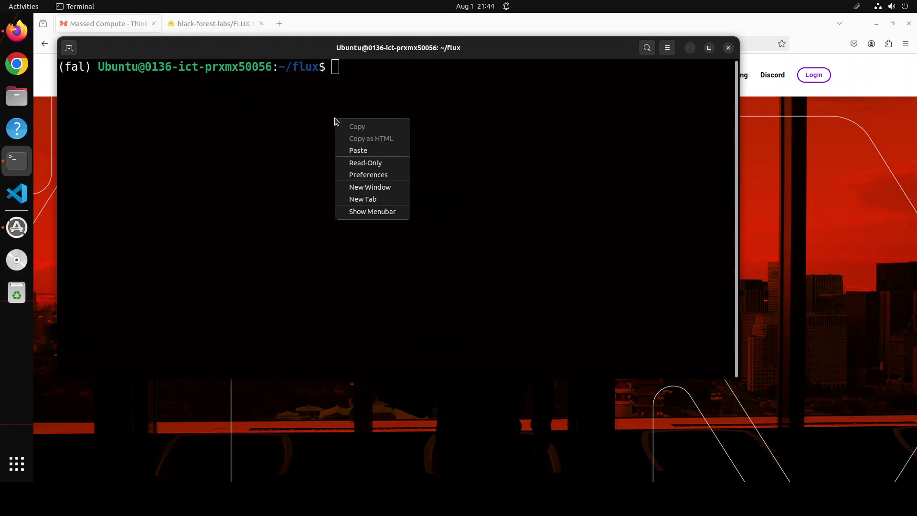
pyautogui.click(385, 150)
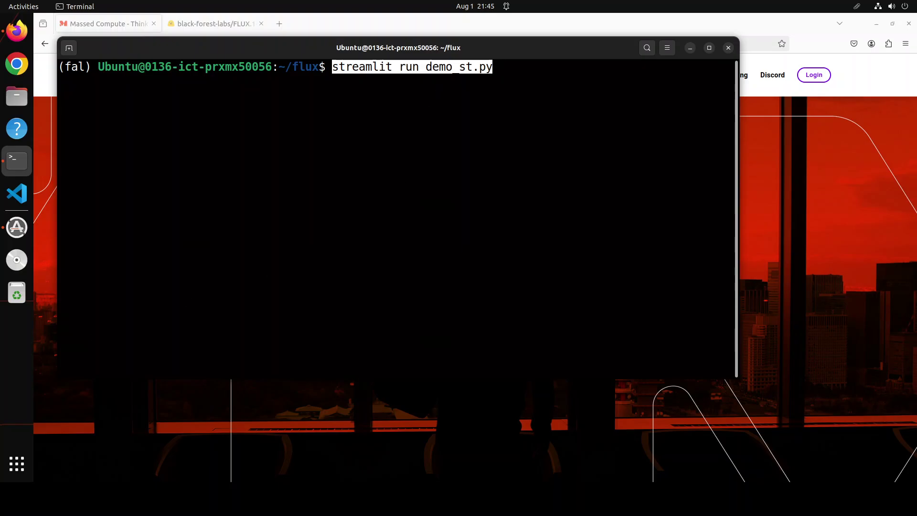
pyautogui.press('Return')
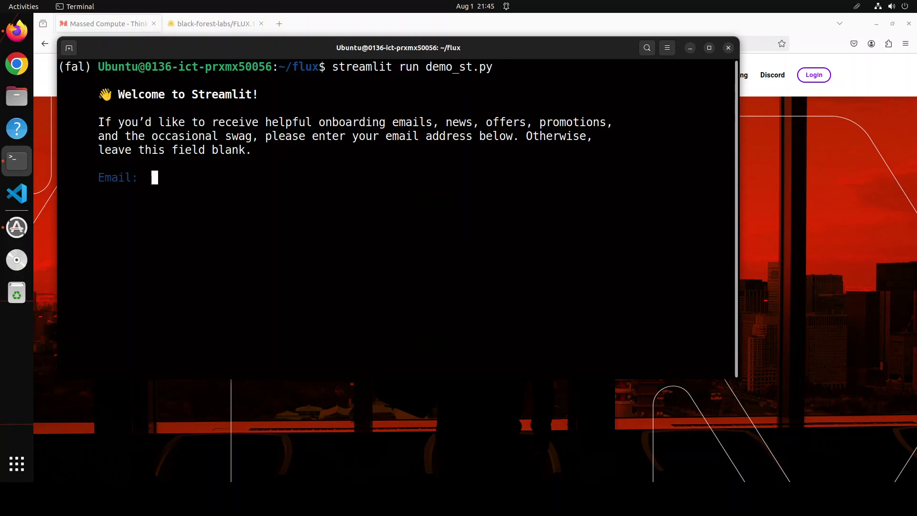
pyautogui.press('Return')
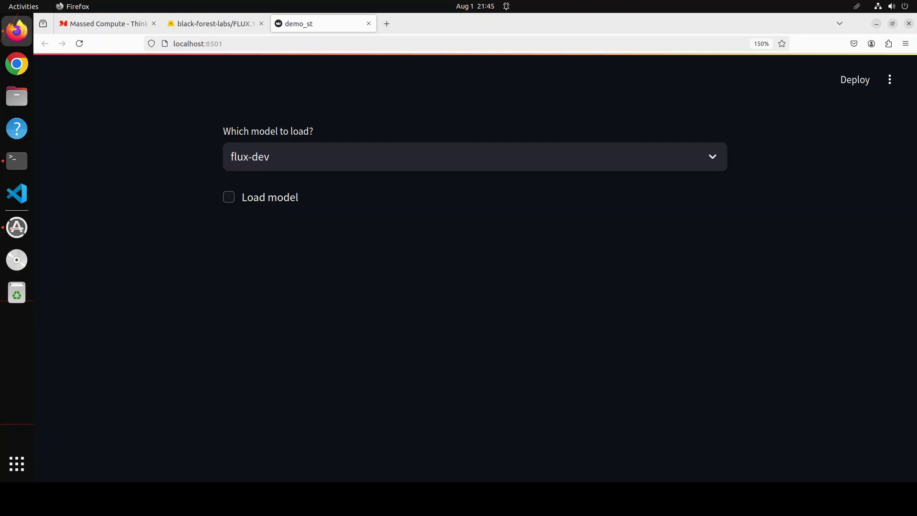
# Select flux-schnell in 'Which model to load?' and tick Load model
pyautogui.click(714, 157)
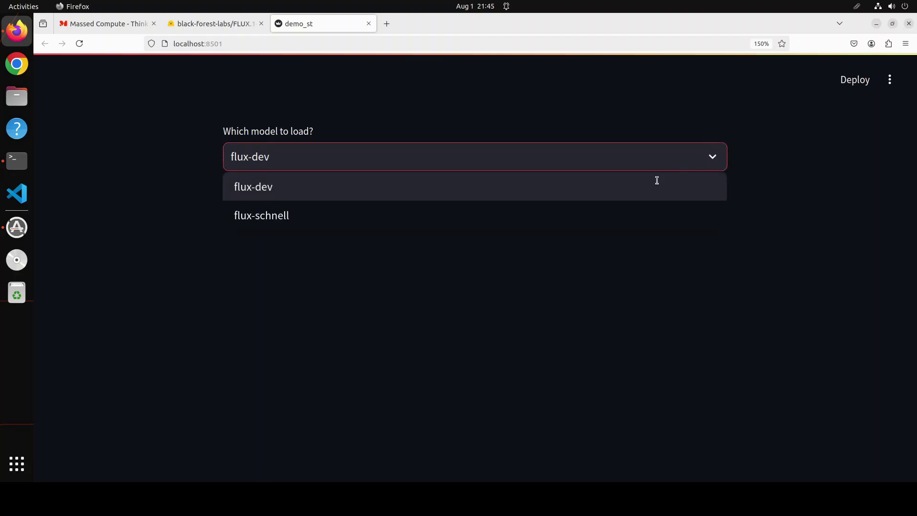
pyautogui.click(381, 220)
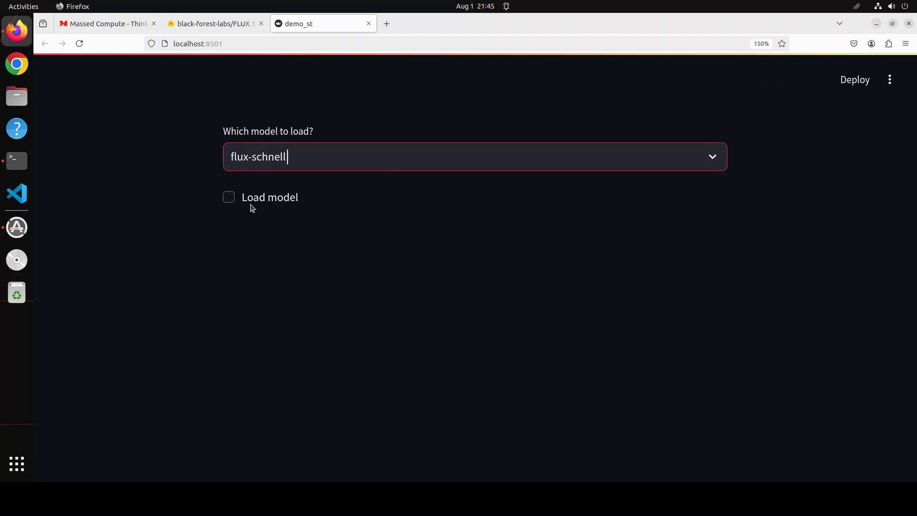
pyautogui.click(229, 197)
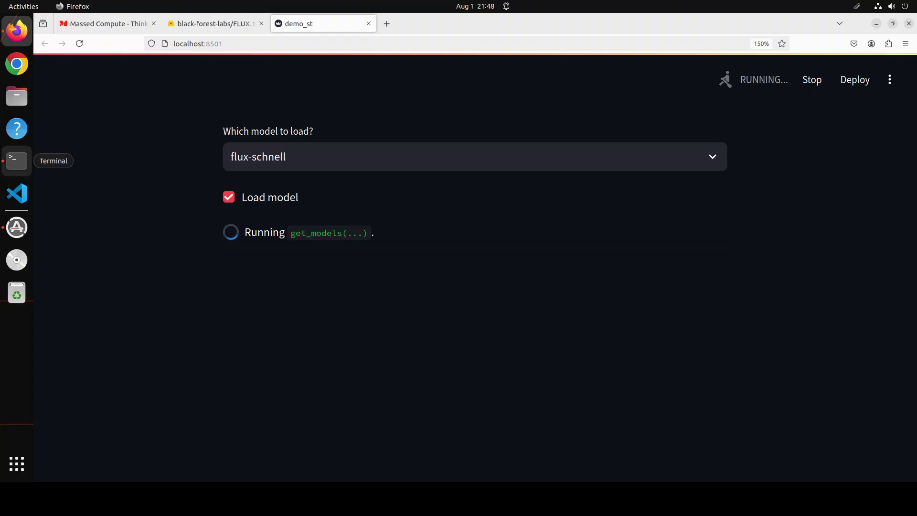
# Watch the model weights download in Terminal until pytorch_model.bin reaches 75%
pyautogui.click(17, 160)
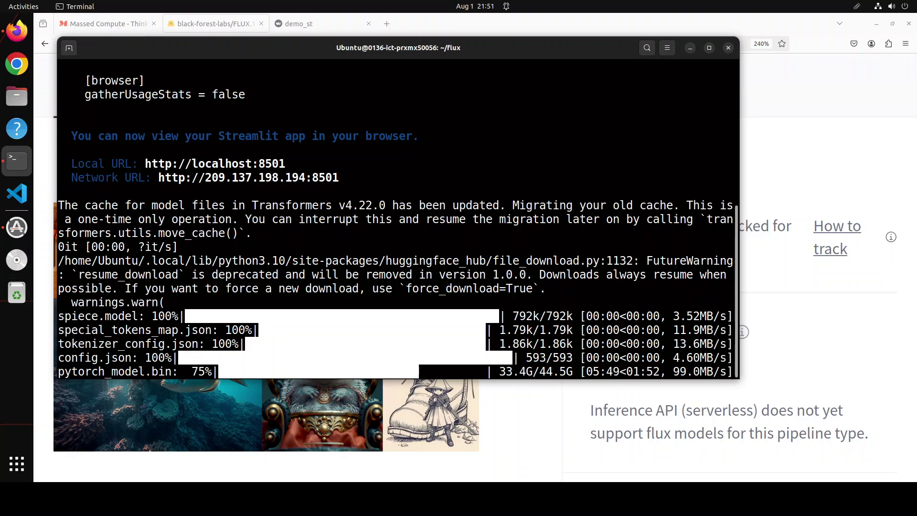
# Read the FLUX.1-schnell model card on Hugging Face, then return to Terminal
pyautogui.click(222, 22)
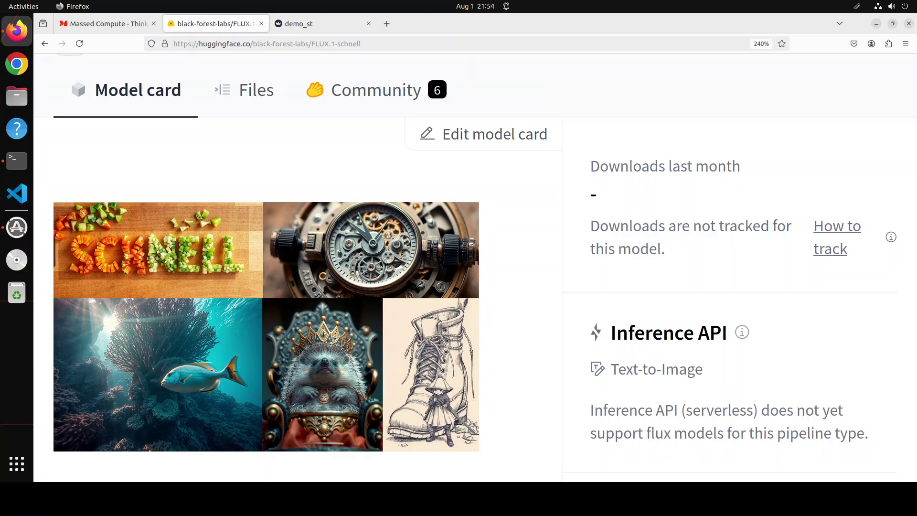
pyautogui.click(19, 167)
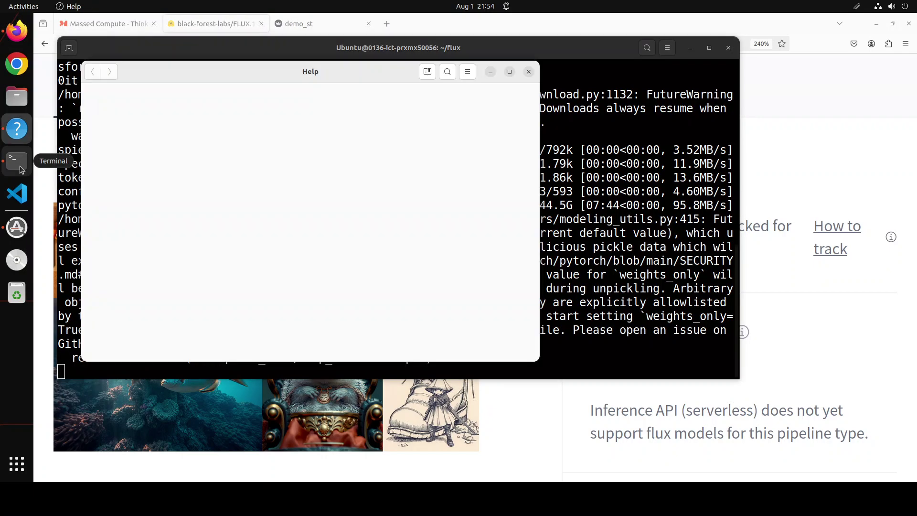
# Close the stray Ubuntu Desktop Guide help window
pyautogui.click(490, 74)
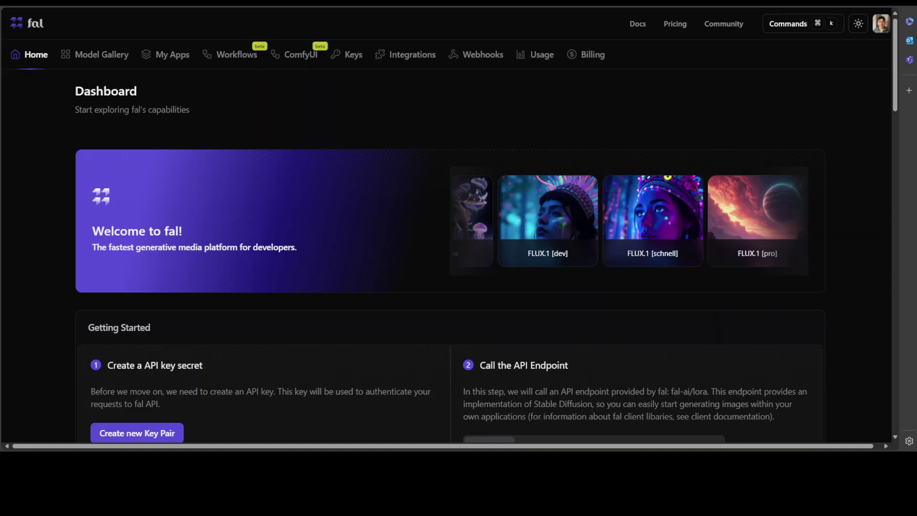
pyautogui.scroll(-4, 449, 224)
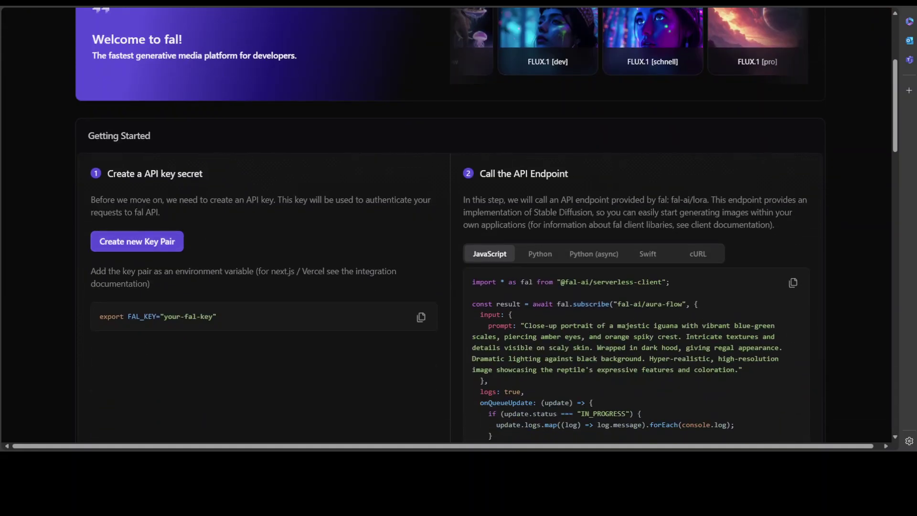
pyautogui.scroll(3, 449, 225)
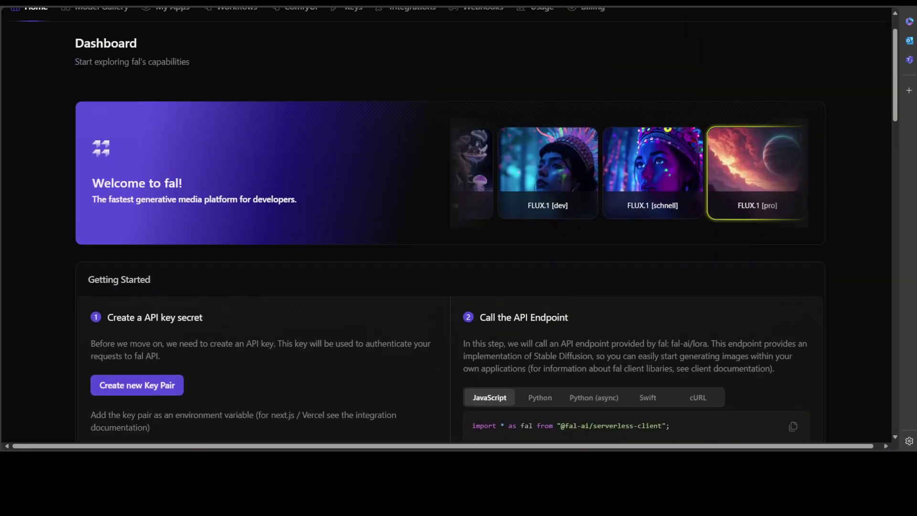
# Open the FLUX.1 [pro] model page and view its API docs with Python examples
pyautogui.click(752, 186)
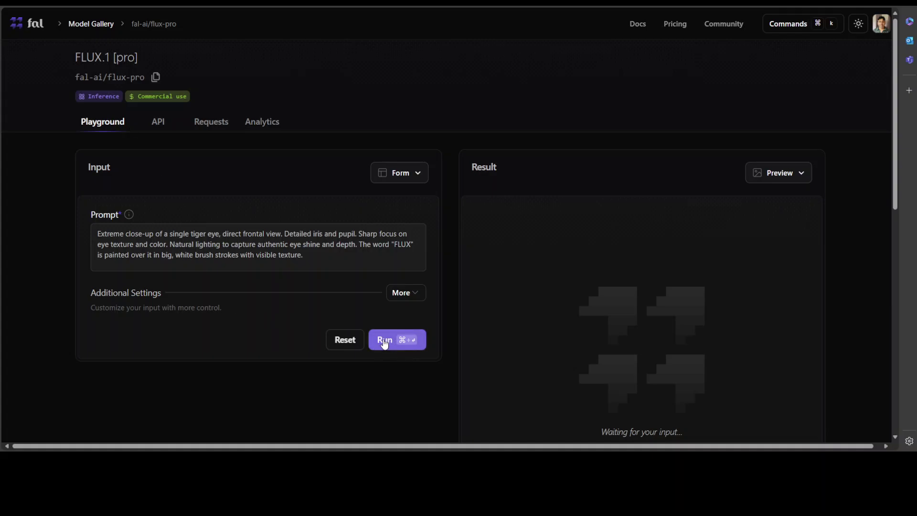
pyautogui.click(160, 122)
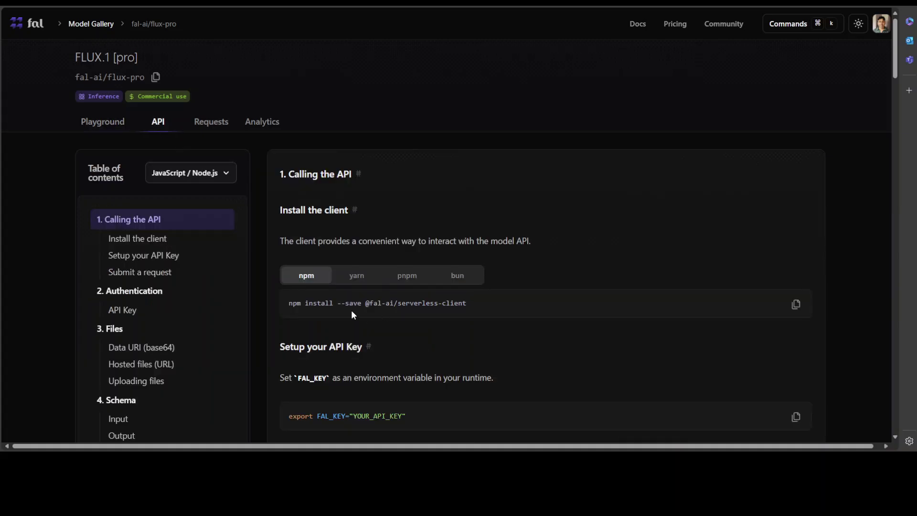
pyautogui.scroll(-1, 421, 284)
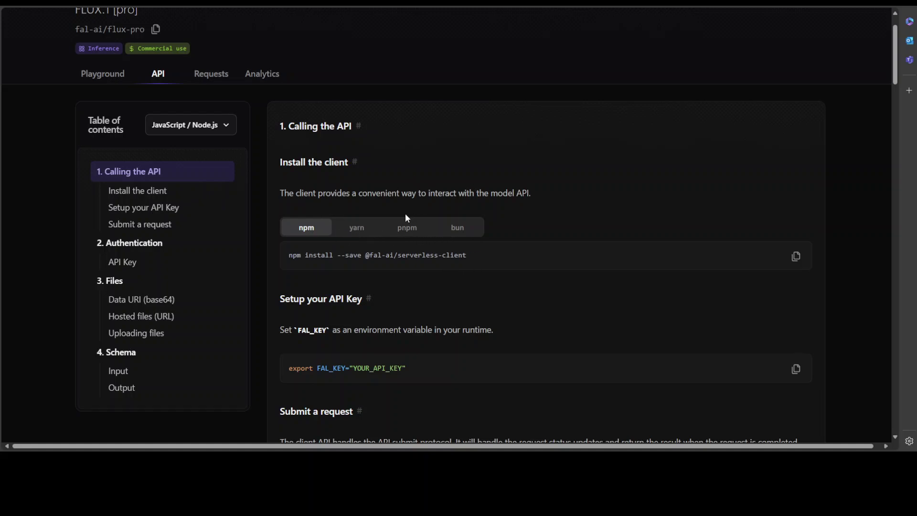
pyautogui.click(227, 126)
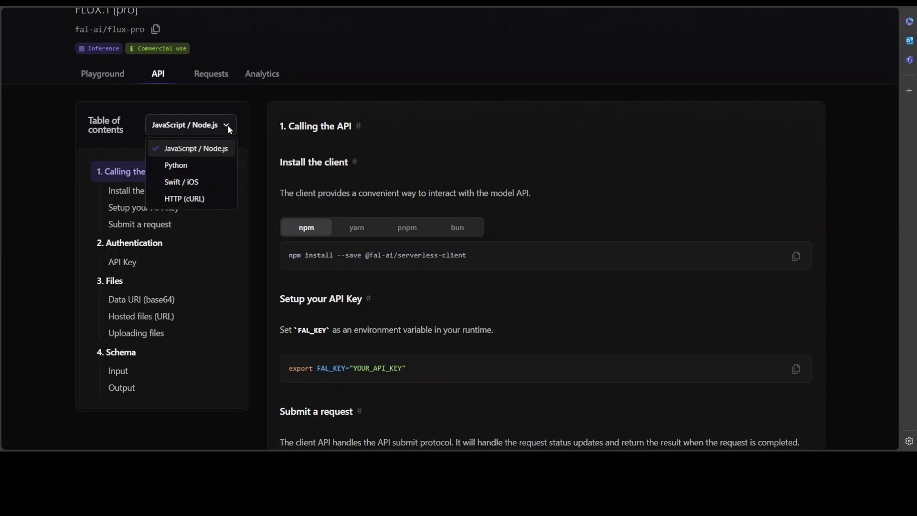
pyautogui.click(196, 165)
pyautogui.scroll(-8, 451, 310)
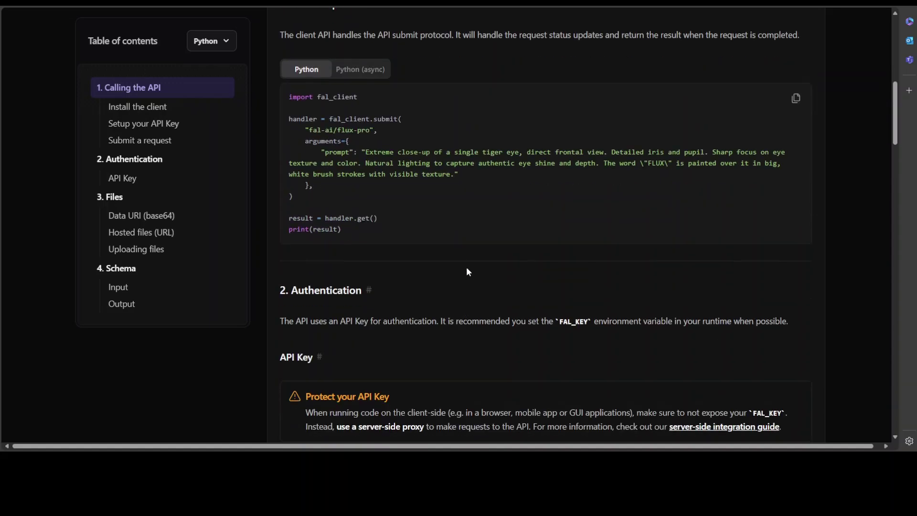
pyautogui.scroll(9, 480, 317)
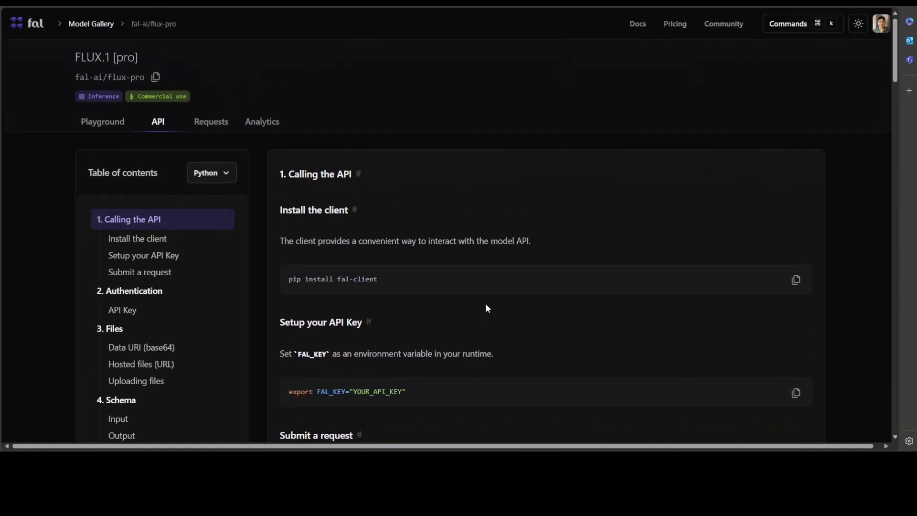
# Look over the Requests and Analytics views, then go back to the tiger-eye Playground
pyautogui.click(222, 126)
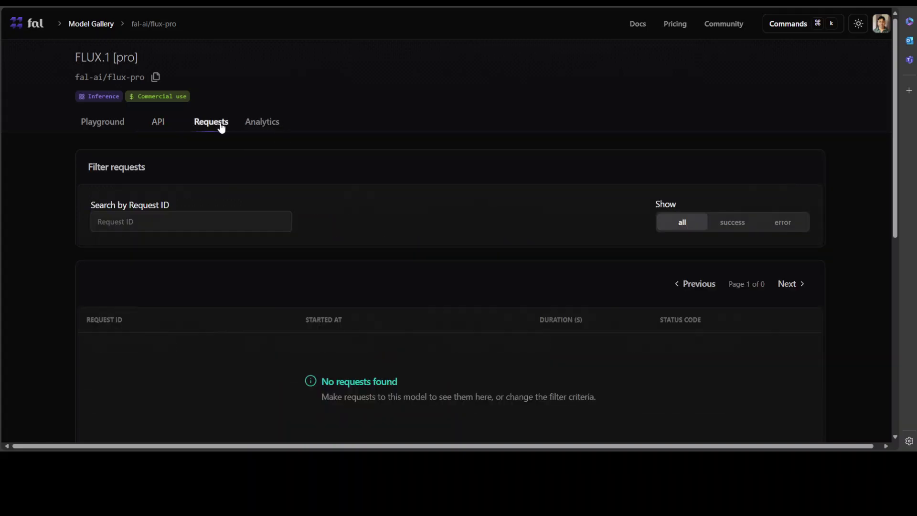
pyautogui.click(258, 126)
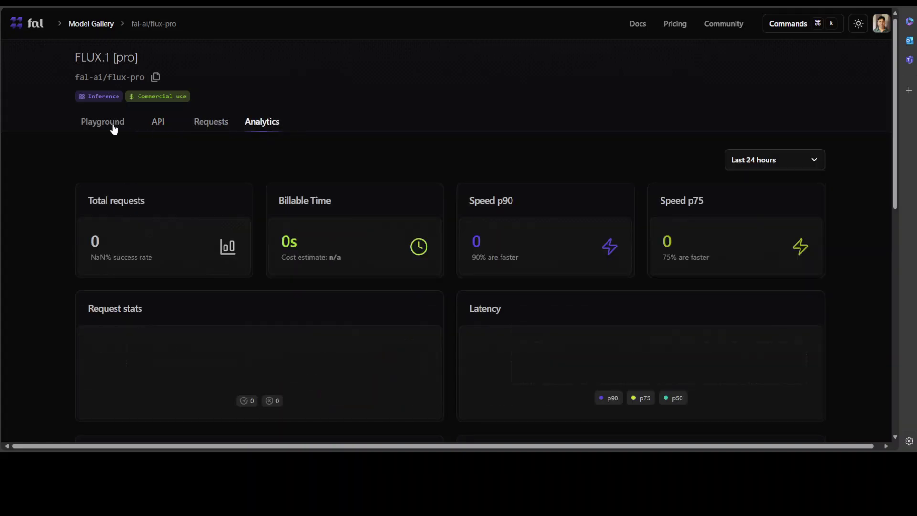
pyautogui.click(111, 126)
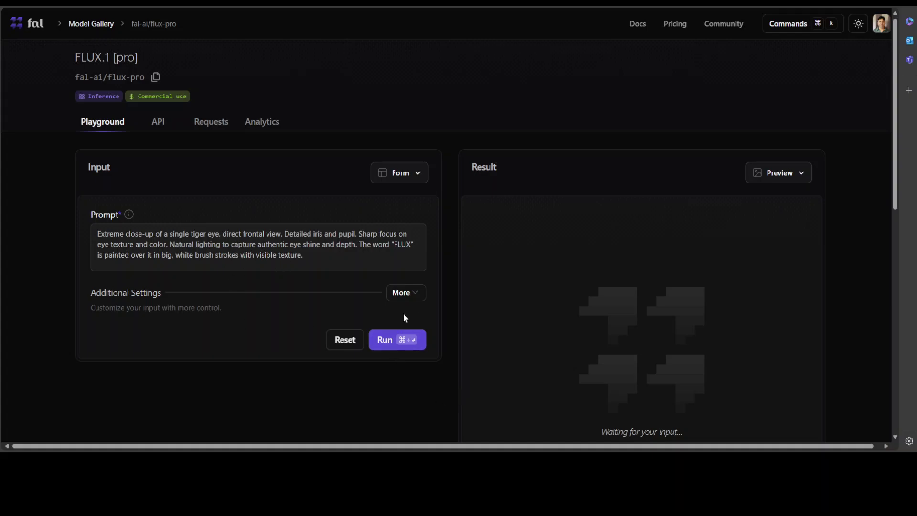
# Run the tiger-eye prompt on FLUX.1 [pro] and view the 'FLUX' brush-stroke result
pyautogui.click(385, 344)
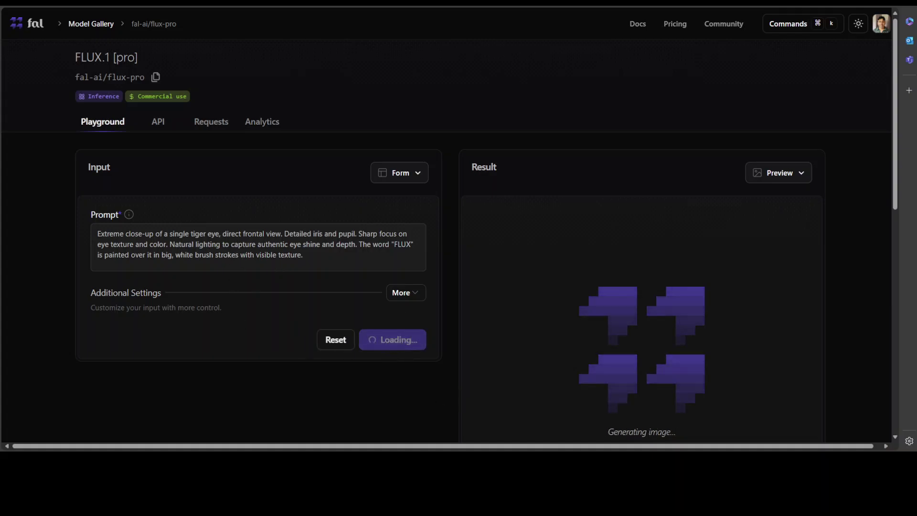
pyautogui.moveTo(897, 194); pyautogui.dragTo(897, 244)
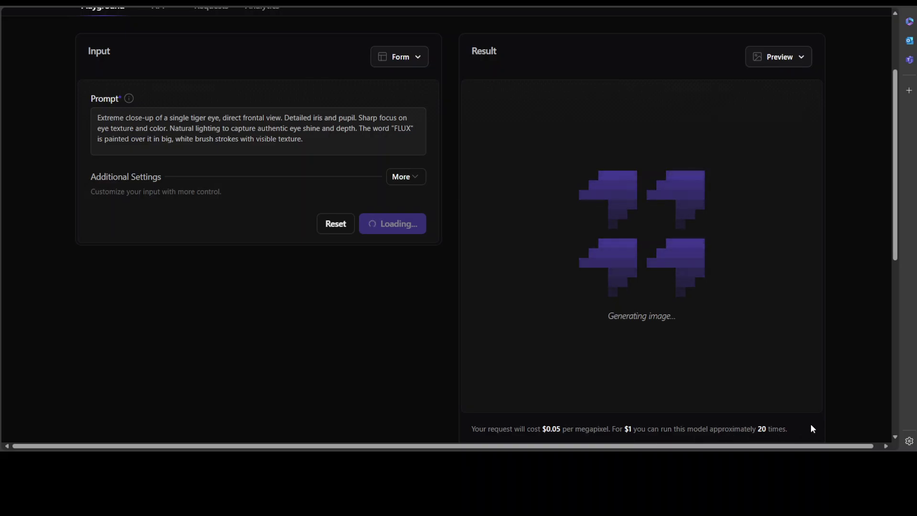
pyautogui.moveTo(896, 166)
pyautogui.mouseDown()
pyautogui.moveTo(895, 103)
pyautogui.moveTo(887, 190)
pyautogui.moveTo(891, 172)
pyautogui.mouseUp()
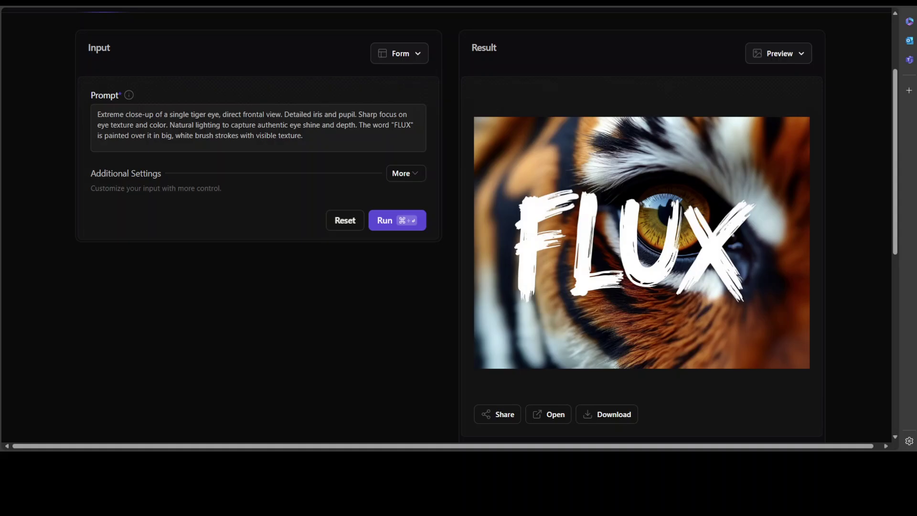
# Replace the tiger-eye prompt with the cliffside-woman description and generate the image
pyautogui.hotkey('ctrl', 'a')
pyautogui.hotkey('ctrl', 'v')
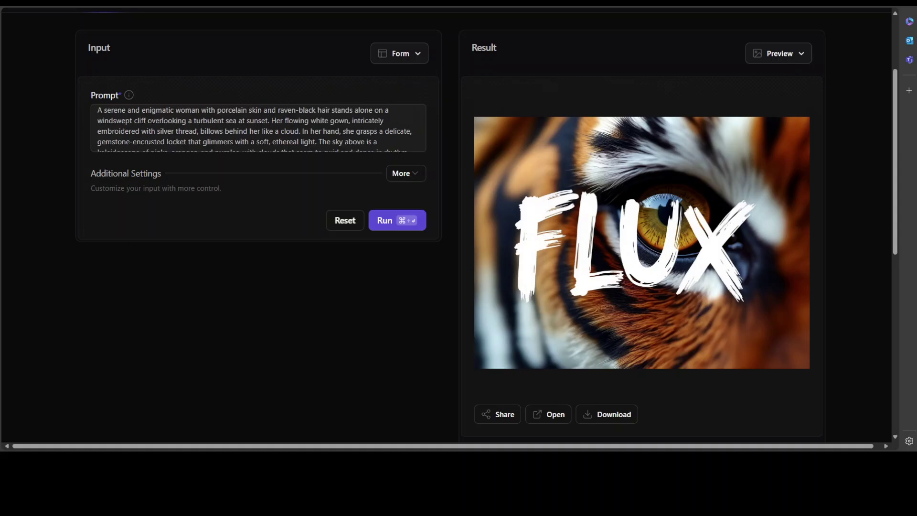
pyautogui.click(397, 222)
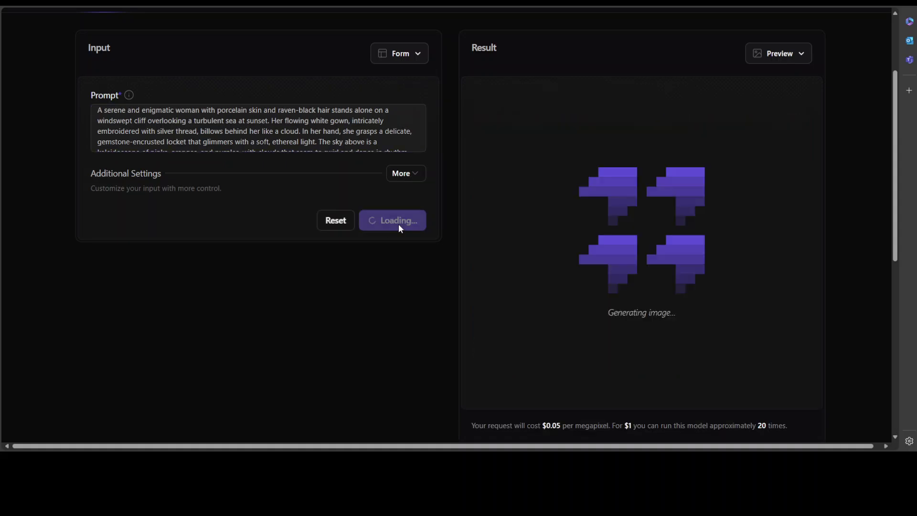
# Briefly check the additional settings, then zoom the page in to read the full prompt
pyautogui.click(416, 175)
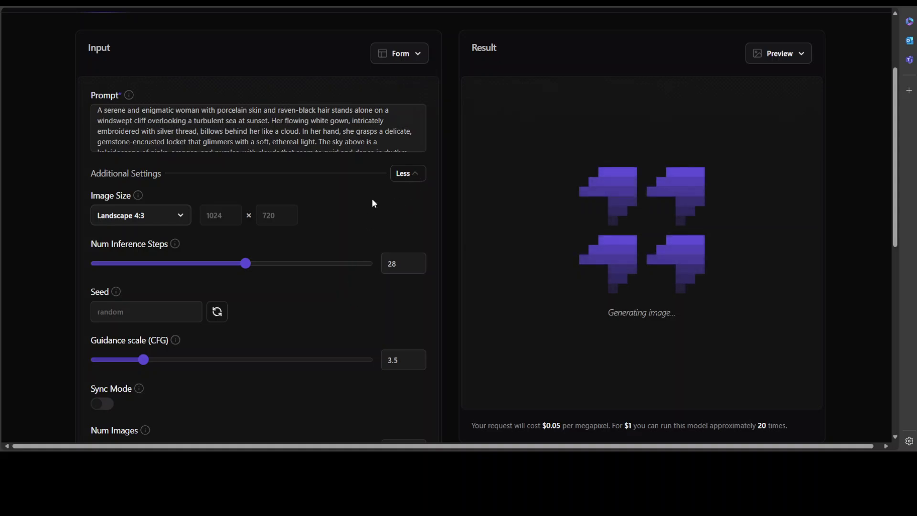
pyautogui.click(417, 174)
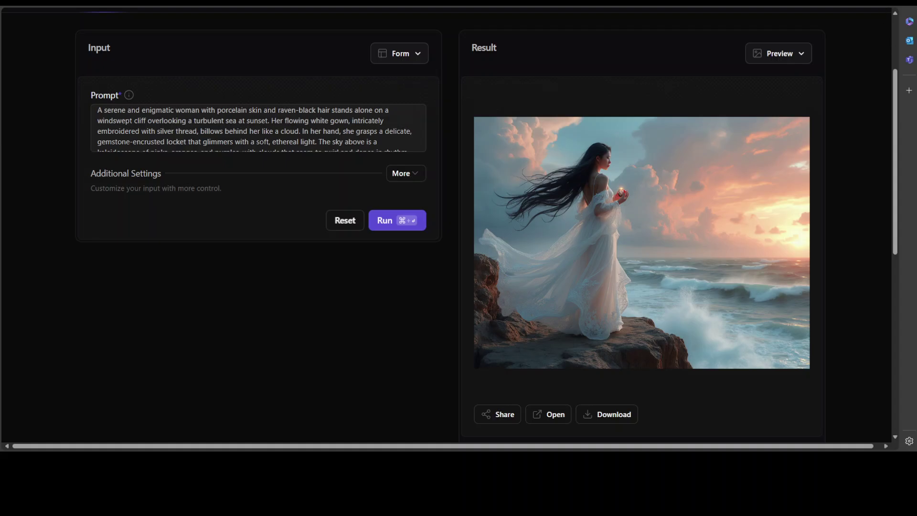
pyautogui.hotkey('ctrl', '+')
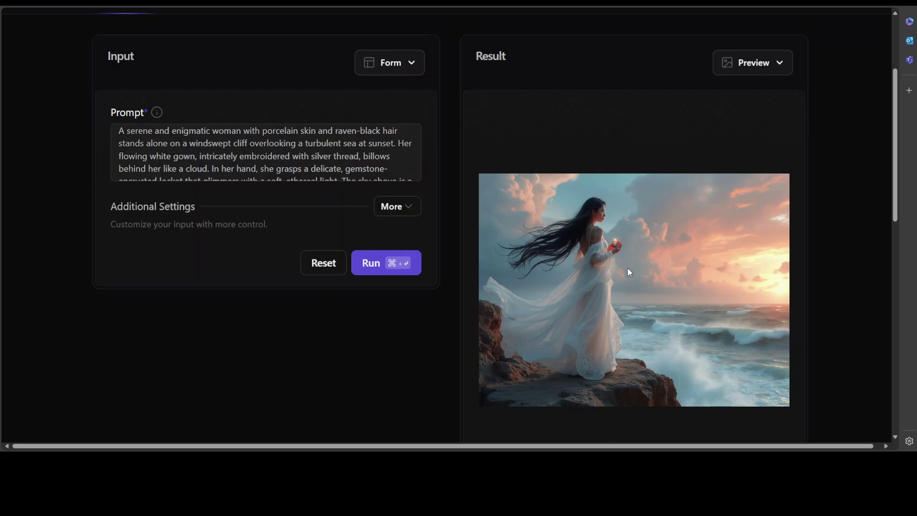
pyautogui.scroll(-3, 360, 161)
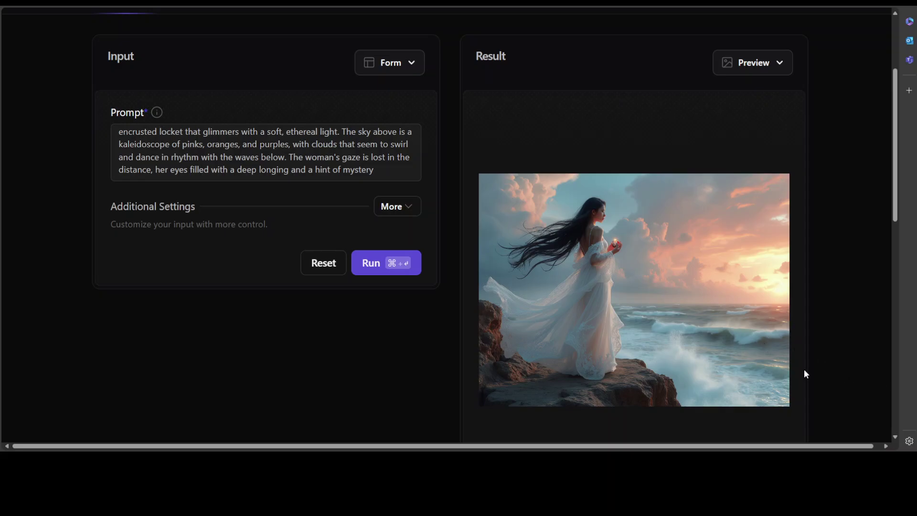
pyautogui.click(780, 65)
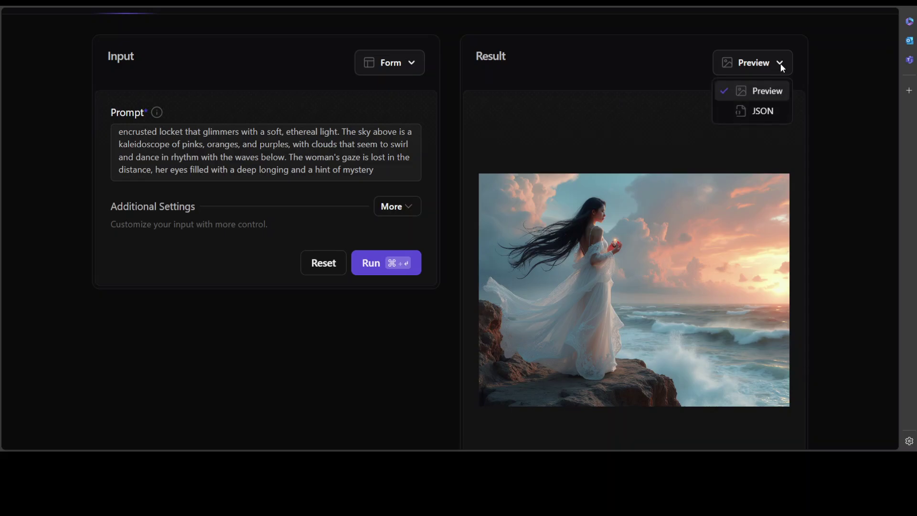
pyautogui.click(764, 112)
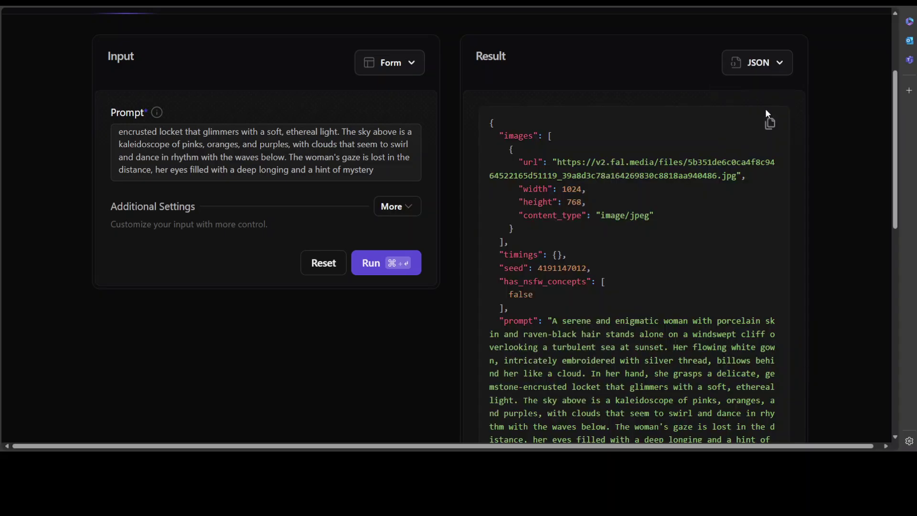
pyautogui.scroll(-3, 745, 236)
pyautogui.scroll(-3, 742, 248)
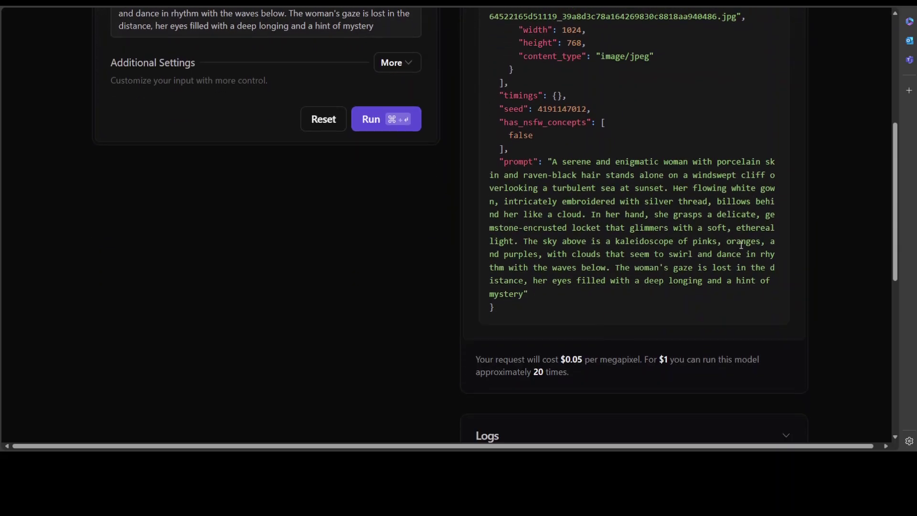
pyautogui.scroll(6, 748, 231)
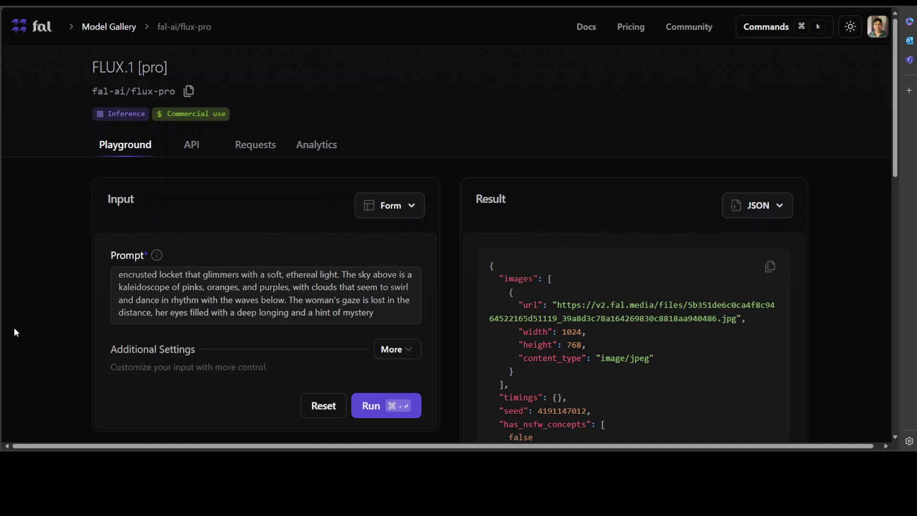
# Go to the Model Gallery, open the featured Flux playground, then return to Explore Models
pyautogui.click(113, 29)
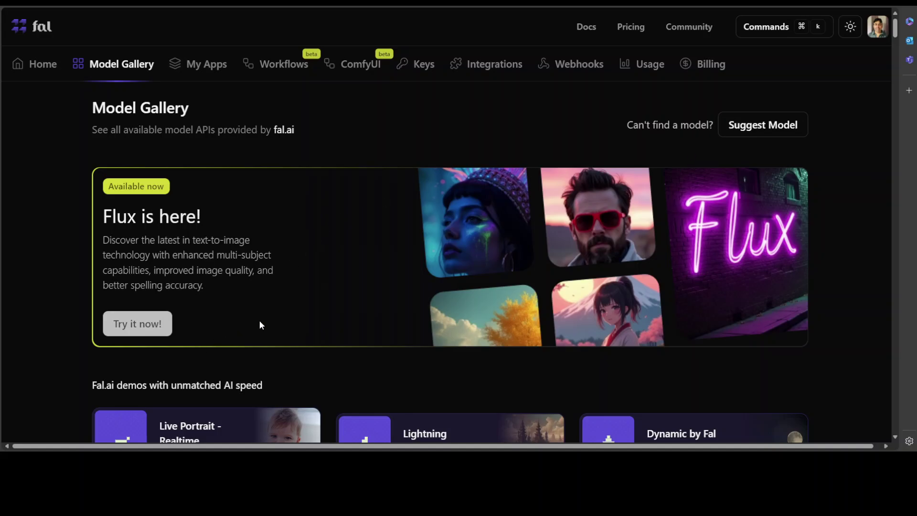
pyautogui.scroll(-2, 134, 328)
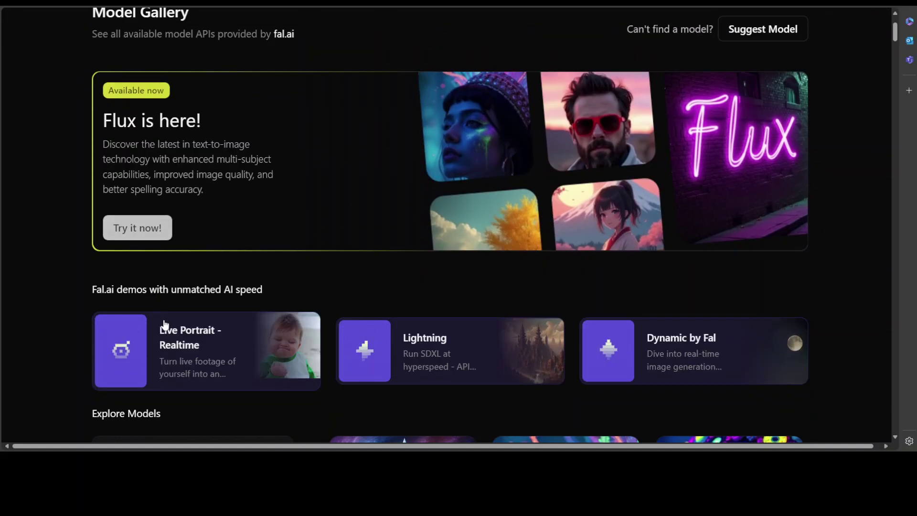
pyautogui.click(144, 228)
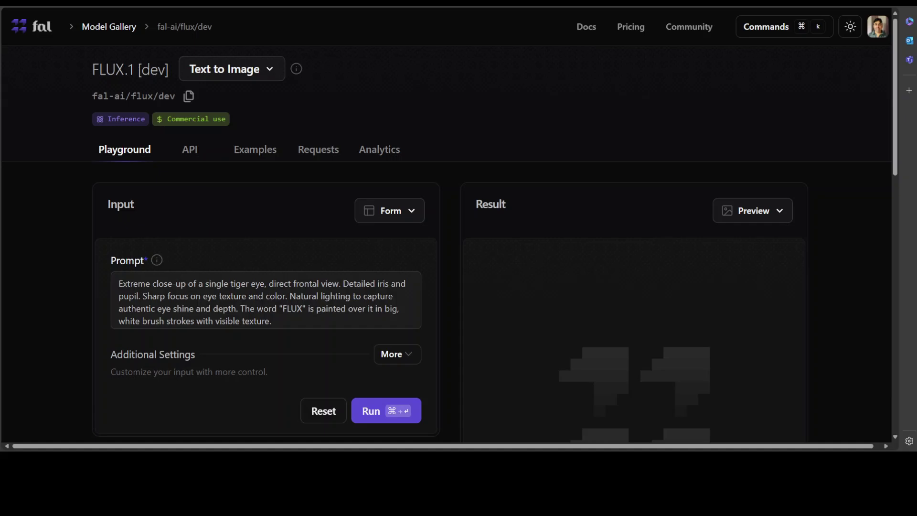
pyautogui.hotkey('alt', 'Left')
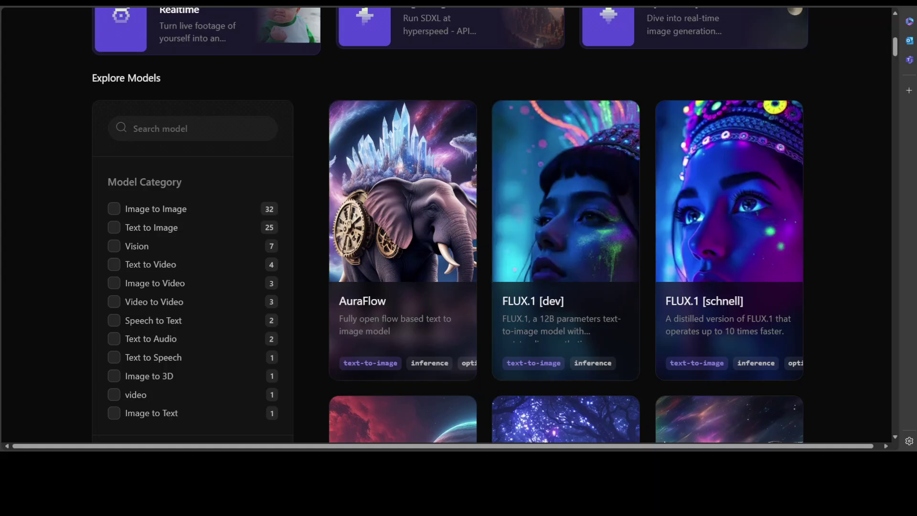
# In FLUX.1 [schnell], replace the prompt with the blonde, green-eyed, red-lipped woman description and run it
pyautogui.click(710, 302)
pyautogui.scroll(-1, 710, 302)
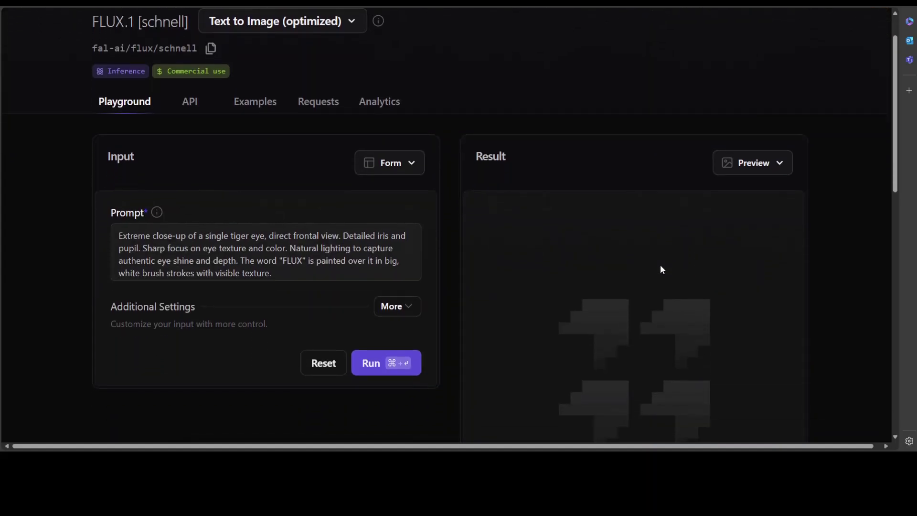
pyautogui.click(134, 248)
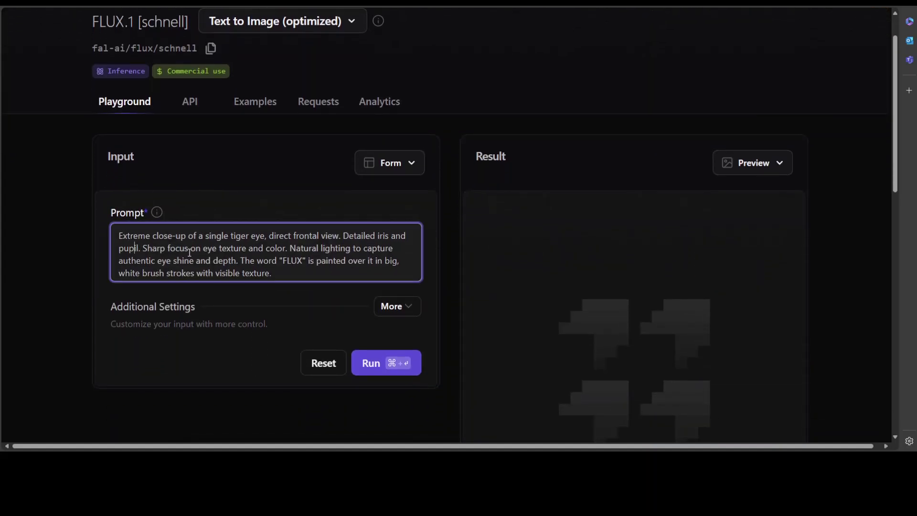
pyautogui.hotkey('ctrl', 'a')
pyautogui.hotkey('ctrl', 'v')
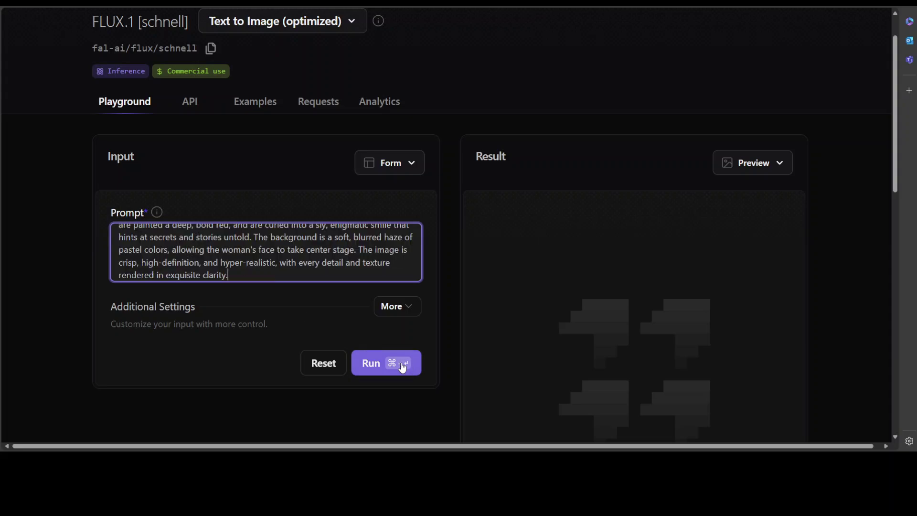
pyautogui.click(367, 363)
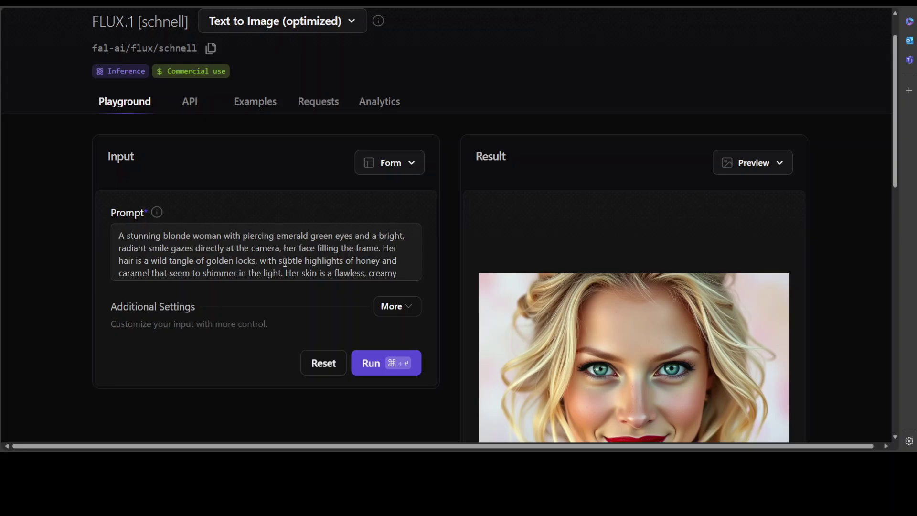
pyautogui.moveTo(895, 161); pyautogui.dragTo(897, 200)
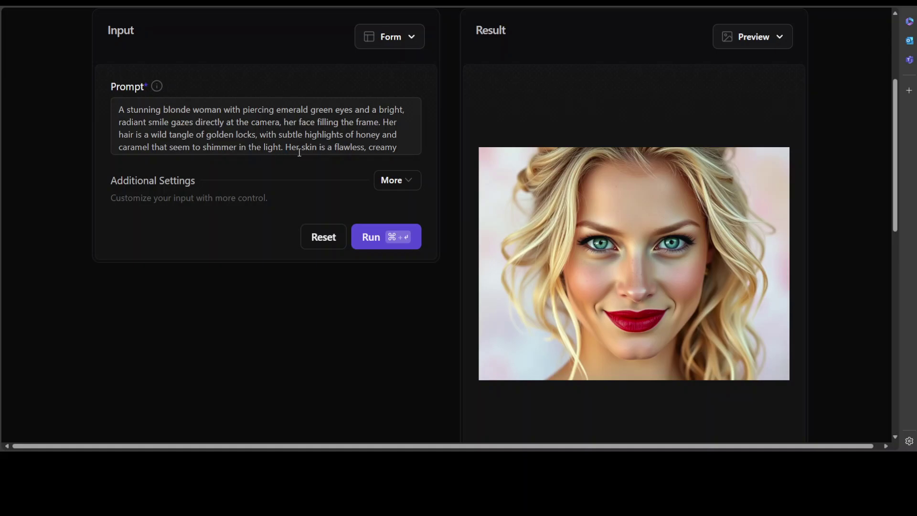
pyautogui.scroll(-2, 300, 152)
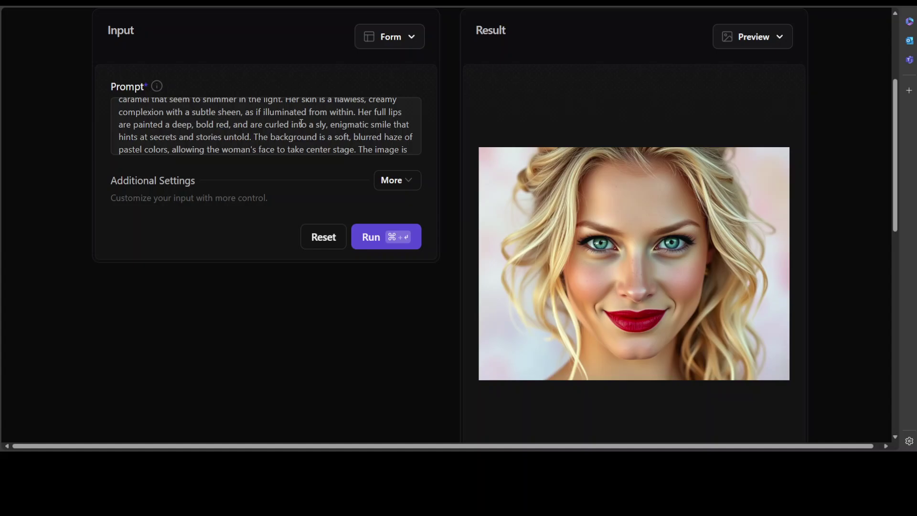
pyautogui.scroll(-2, 301, 124)
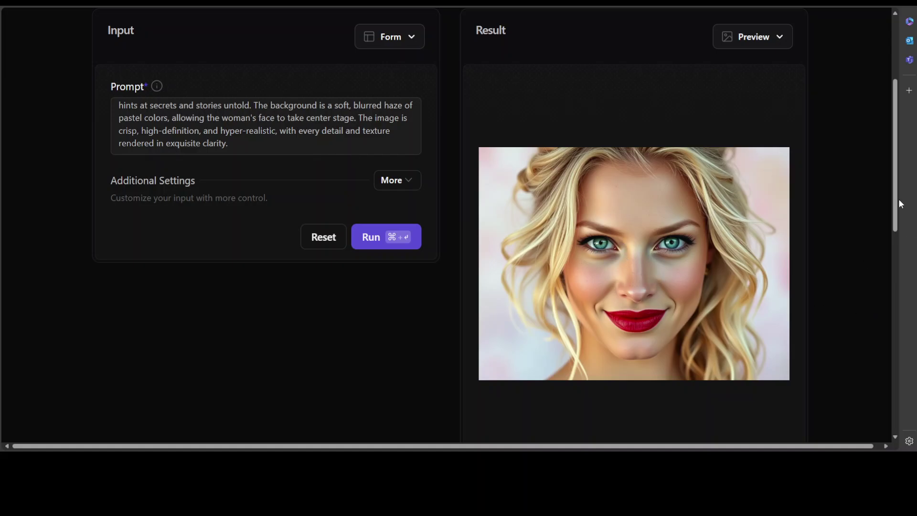
pyautogui.moveTo(899, 199); pyautogui.dragTo(893, 281)
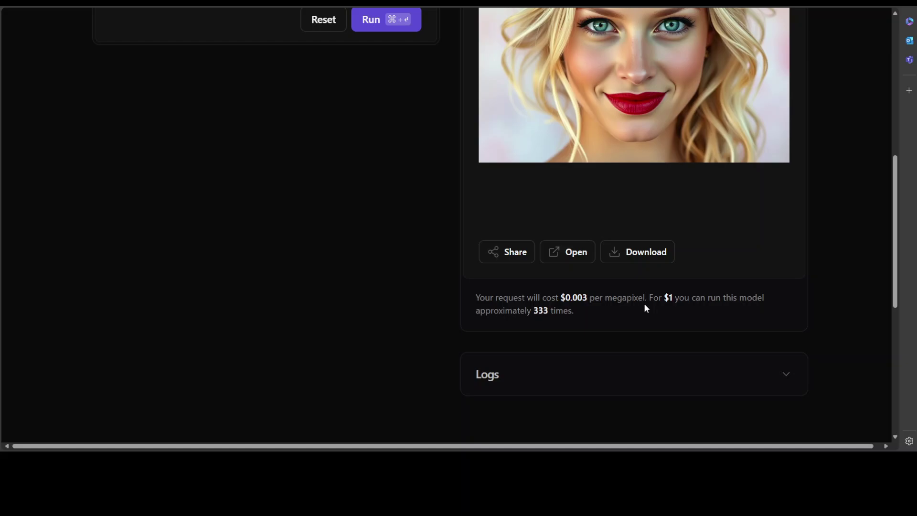
pyautogui.scroll(3, 644, 308)
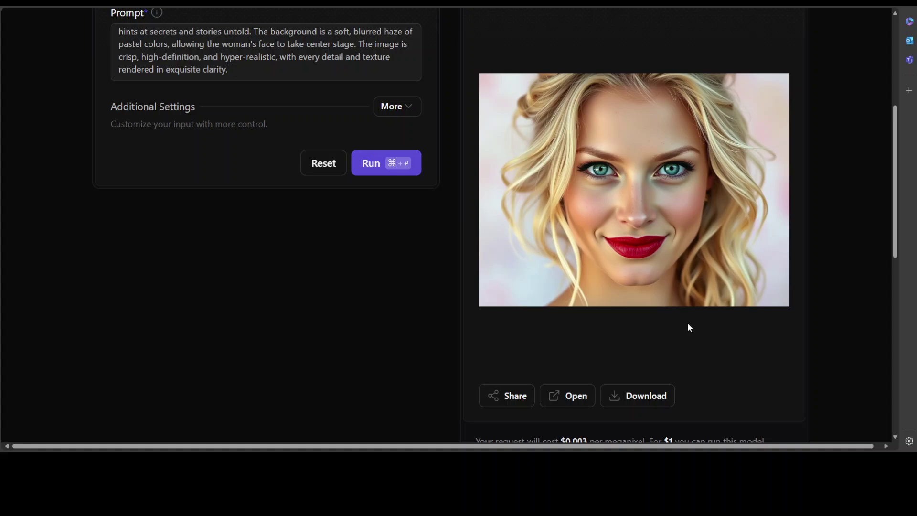
pyautogui.moveTo(659, 288)
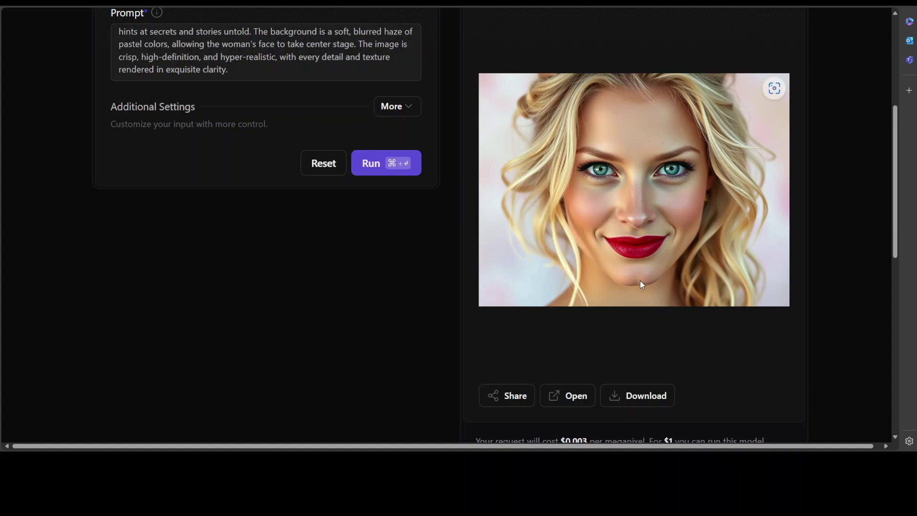